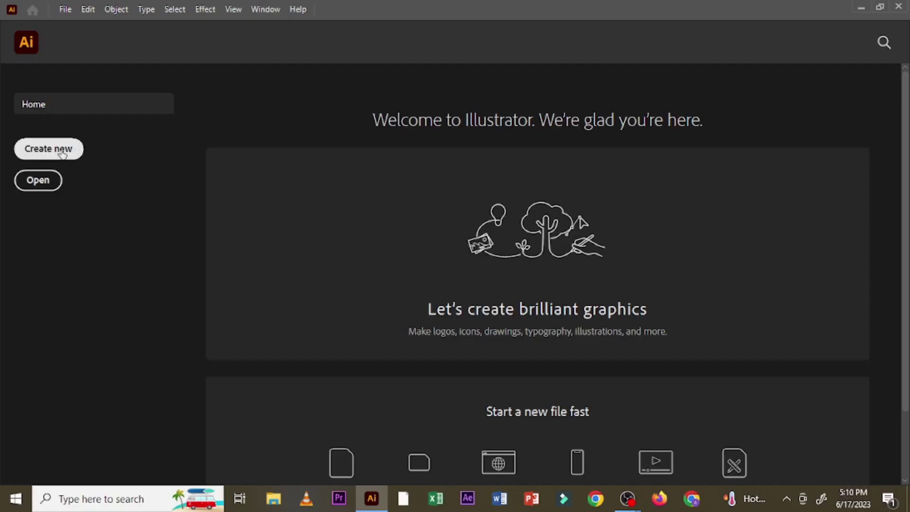
Create a new landscape document, 1260 × 760 px, with Pixels as the units.
left_click(61, 151)
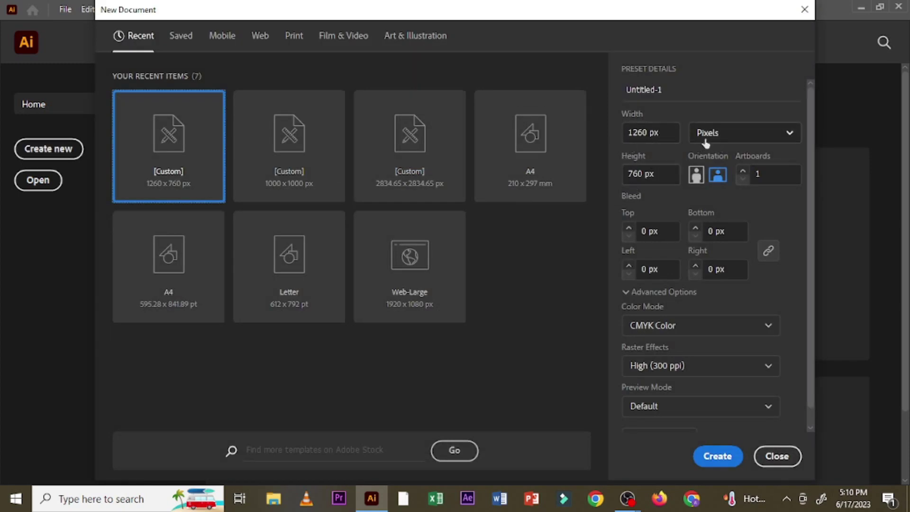
left_click(790, 134)
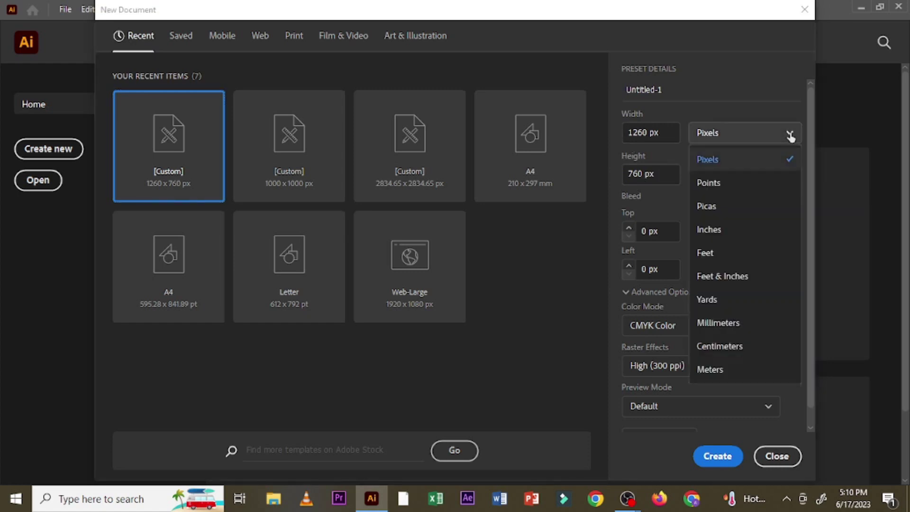
left_click(745, 162)
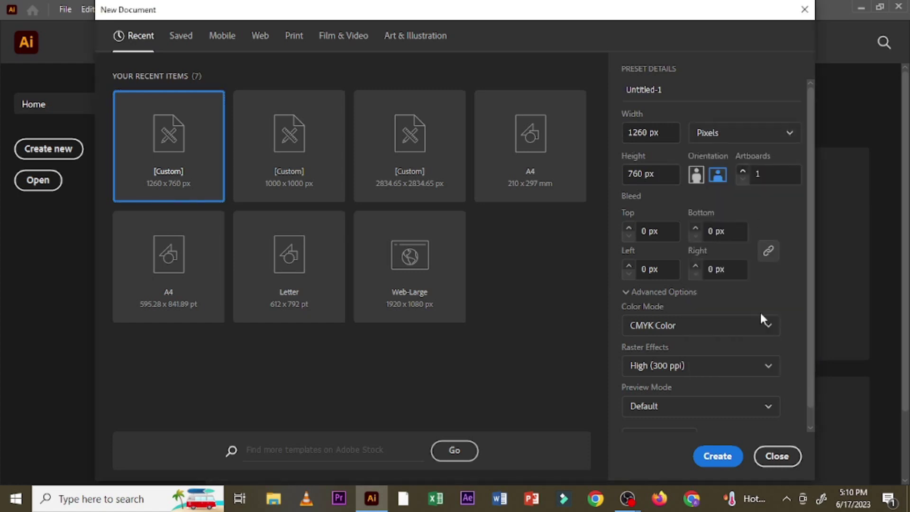
left_click(716, 455)
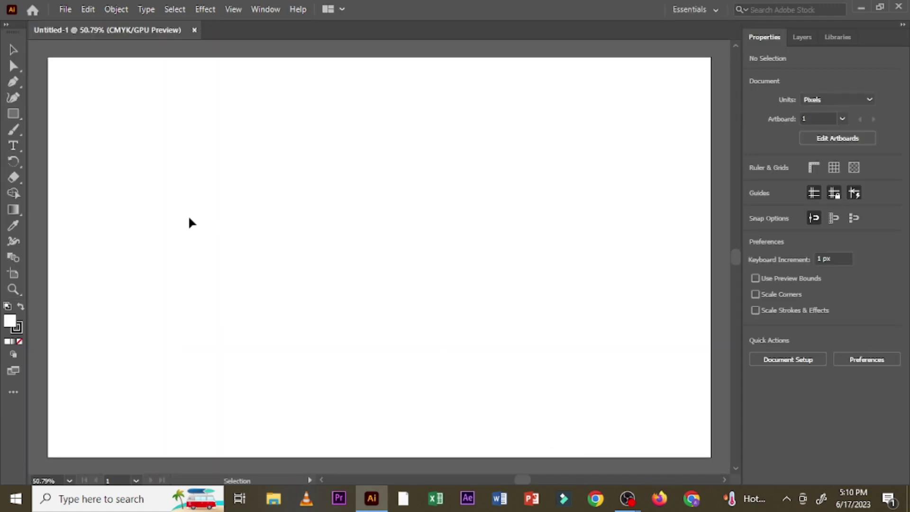
key("super+plus")
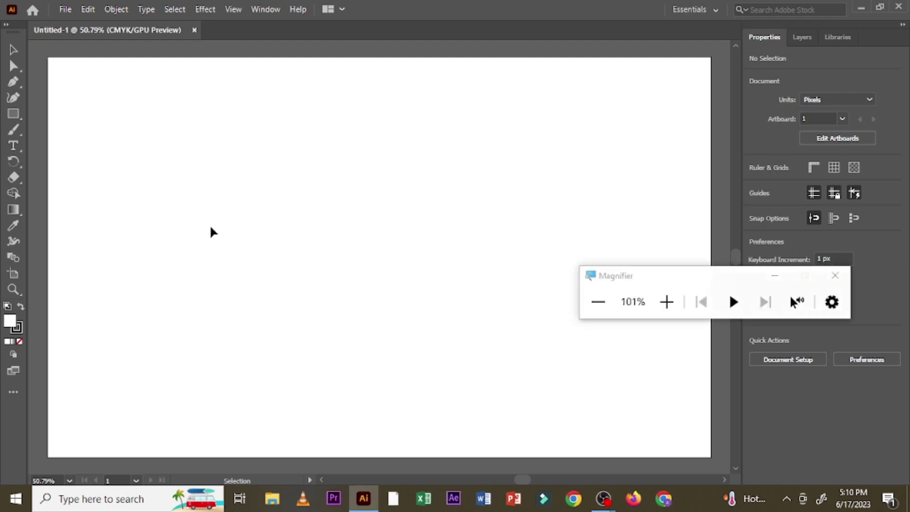
left_click(666, 302)
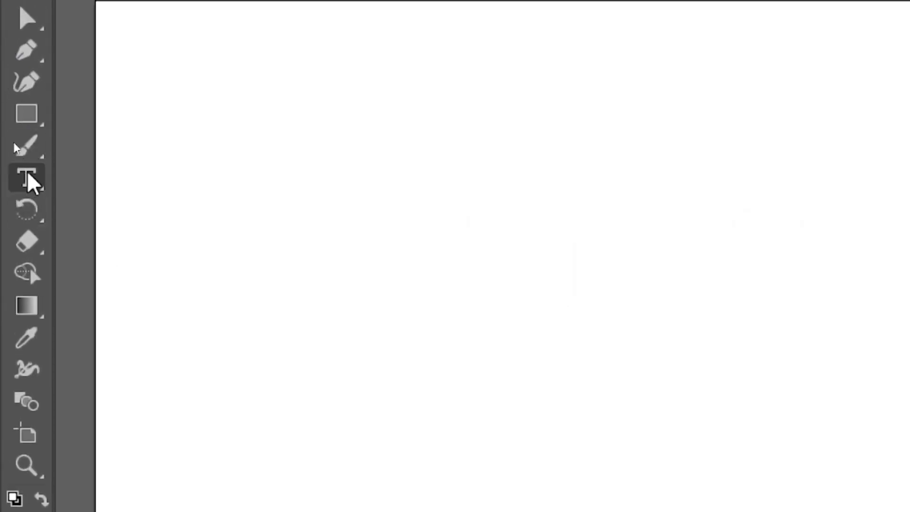
Draw an area text frame across the artboard with the Type tool.
left_click(27, 176)
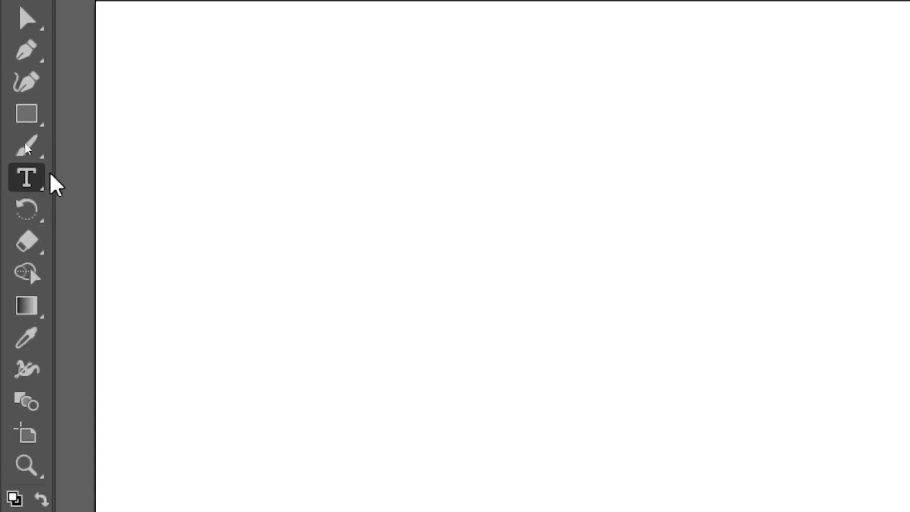
key("super+plus")
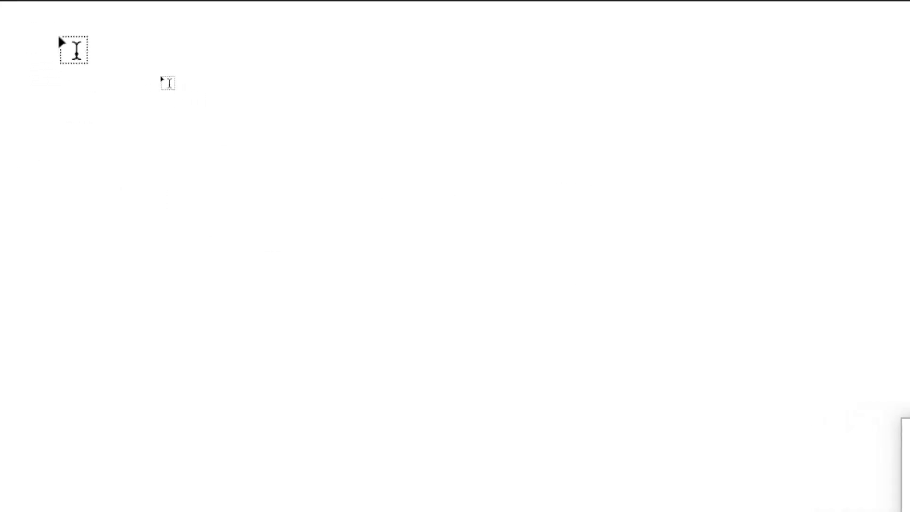
mouse_move(27, 24)
left_mouse_down()
mouse_move(198, 130)
mouse_move(735, 223)
mouse_move(808, 357)
mouse_move(851, 412)
left_mouse_up()
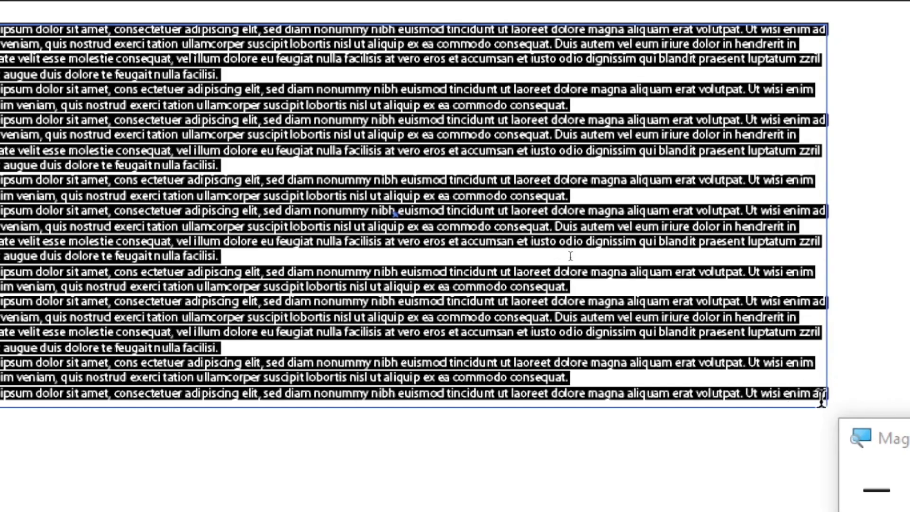
Delete all the Lorem ipsum placeholder text from the frame.
left_click(820, 398)
key("BackSpace")
key("BackSpace")
key("BackSpace")
key("BackSpace")
key("BackSpace")
key("BackSpace")
key("BackSpace")
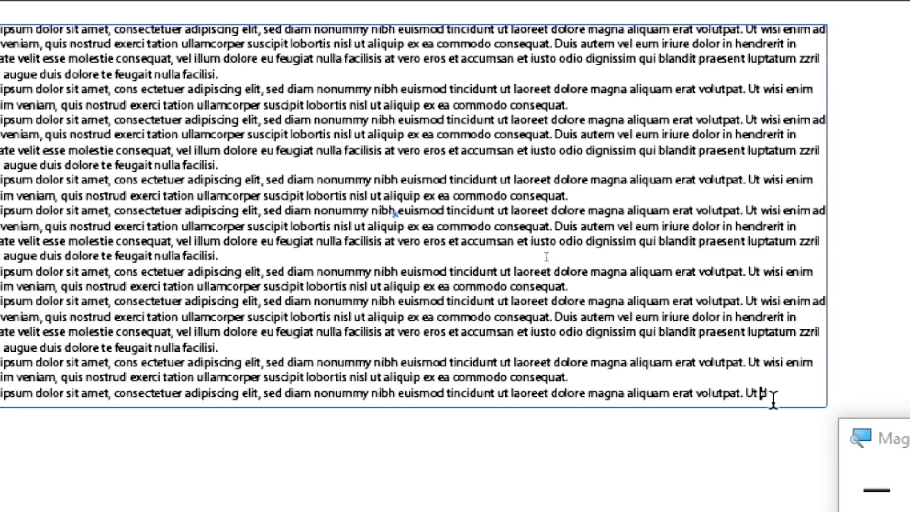
left_click_drag(773, 398, 169, 61)
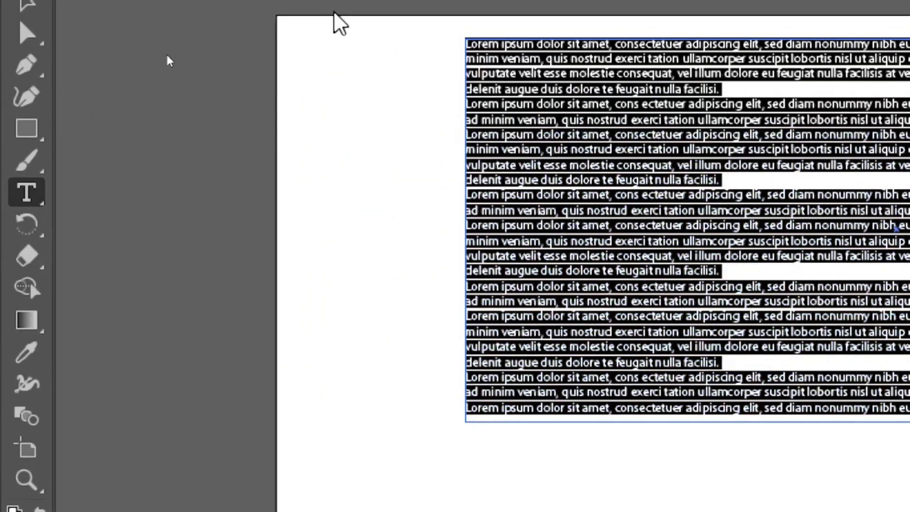
key("BackSpace")
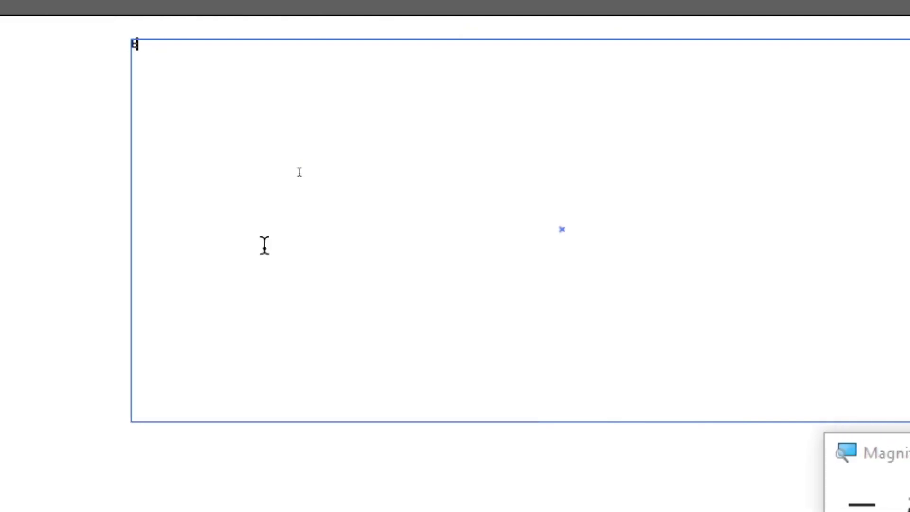
Type the heading ECM ONLINE ACADEMY in the frame and select the line.
type("ECM O")
type("NLINE ACADE")
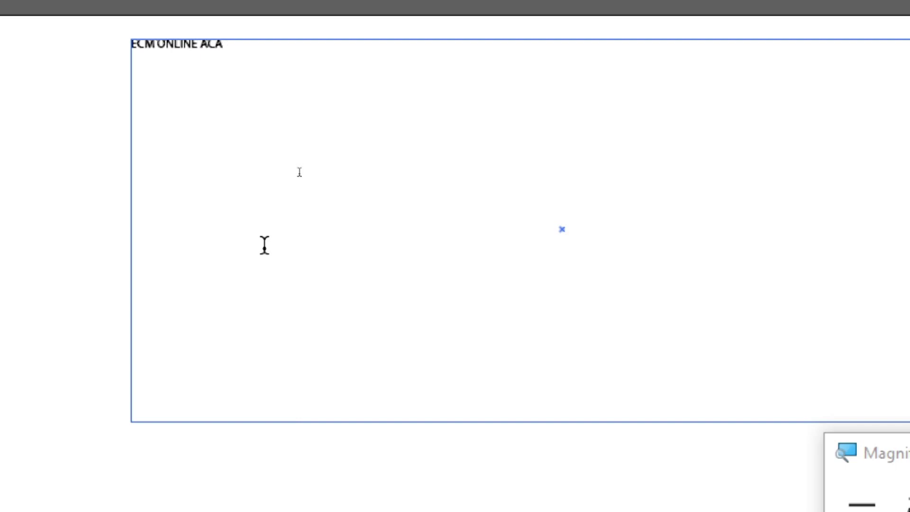
type("MY")
left_click_drag(264, 44, 129, 56)
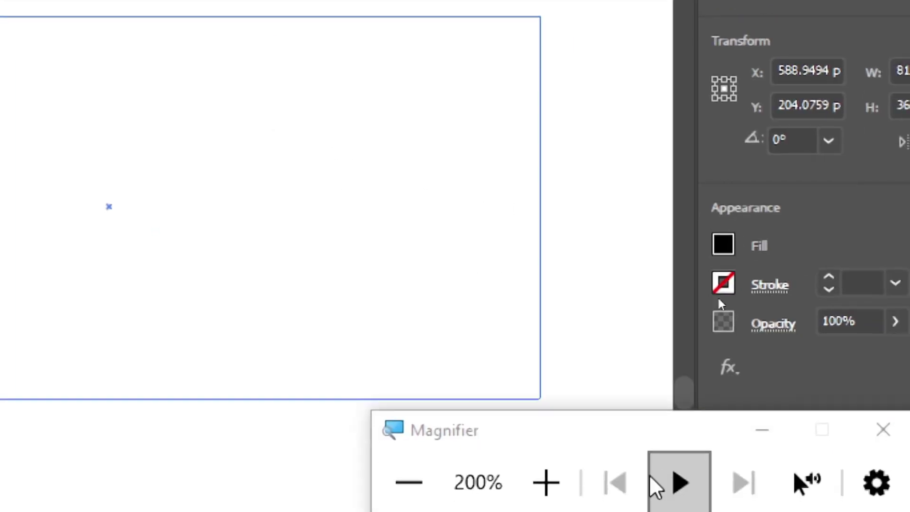
left_click(411, 479)
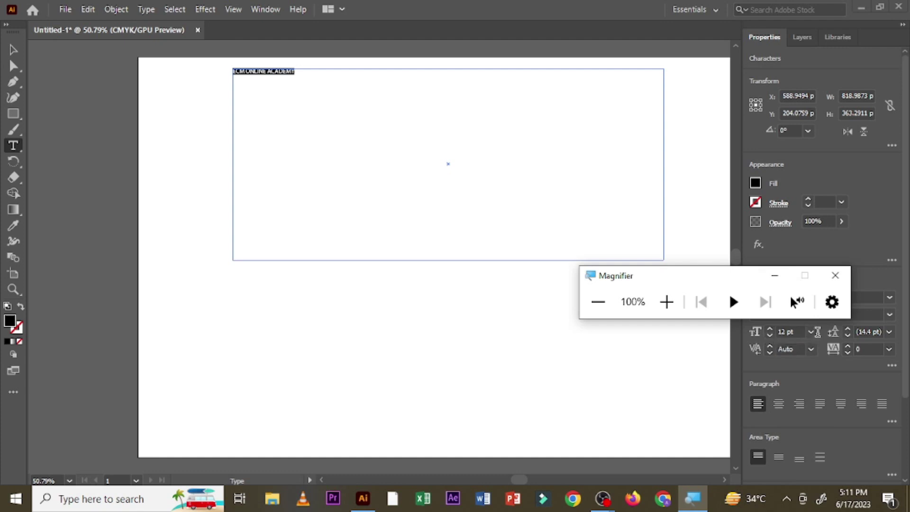
Raise the heading to 80 pt and centre it vertically within the text frame.
left_click(770, 330)
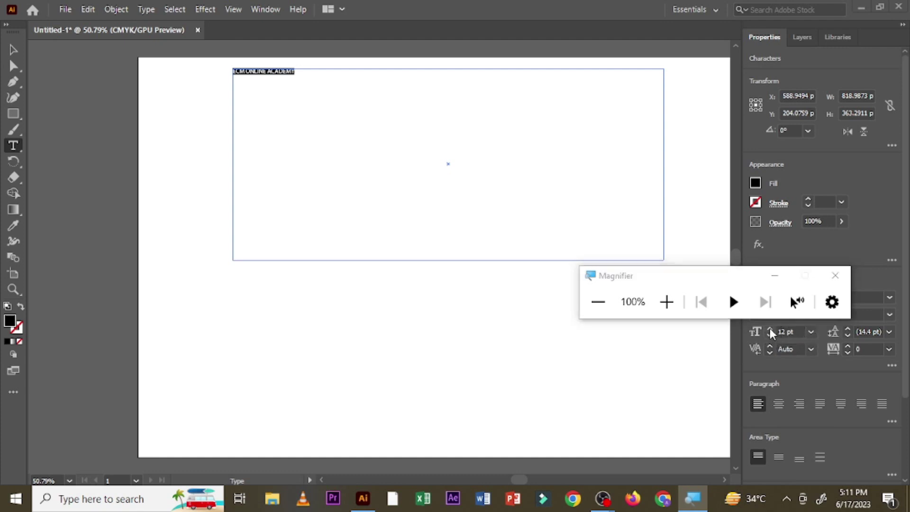
left_click(769, 330)
left_click(770, 330)
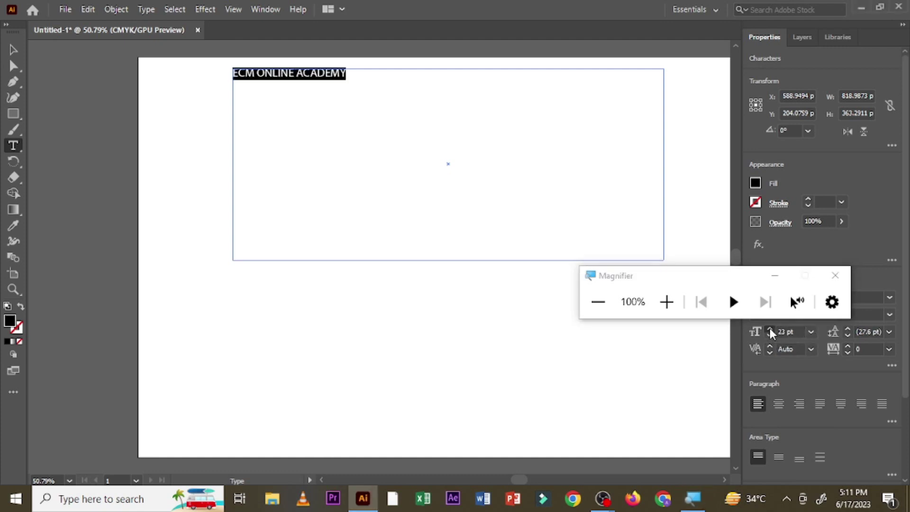
left_click(769, 330)
left_click(770, 330)
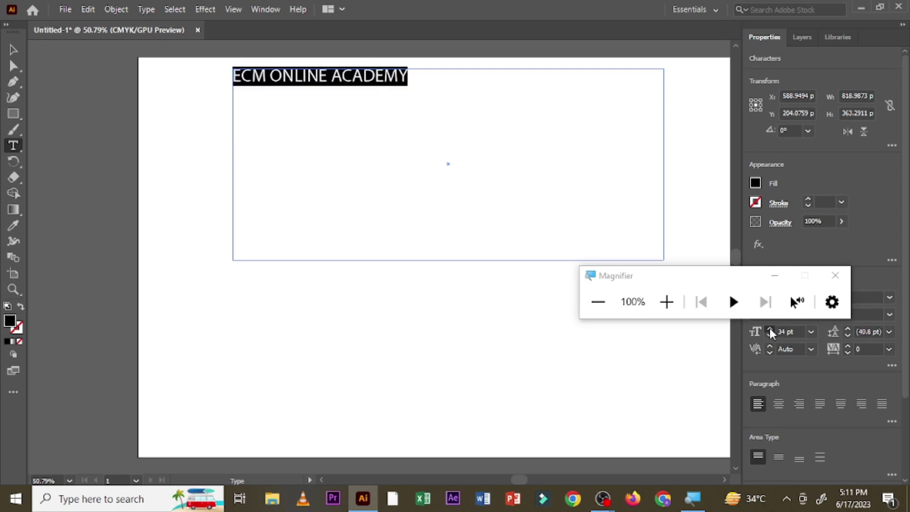
left_click(770, 330)
left_click(769, 330)
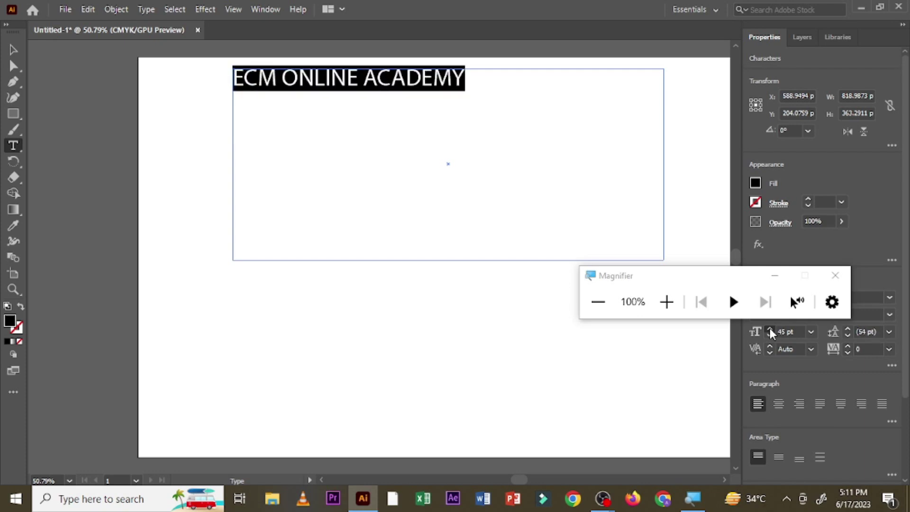
left_click(769, 330)
left_click(769, 331)
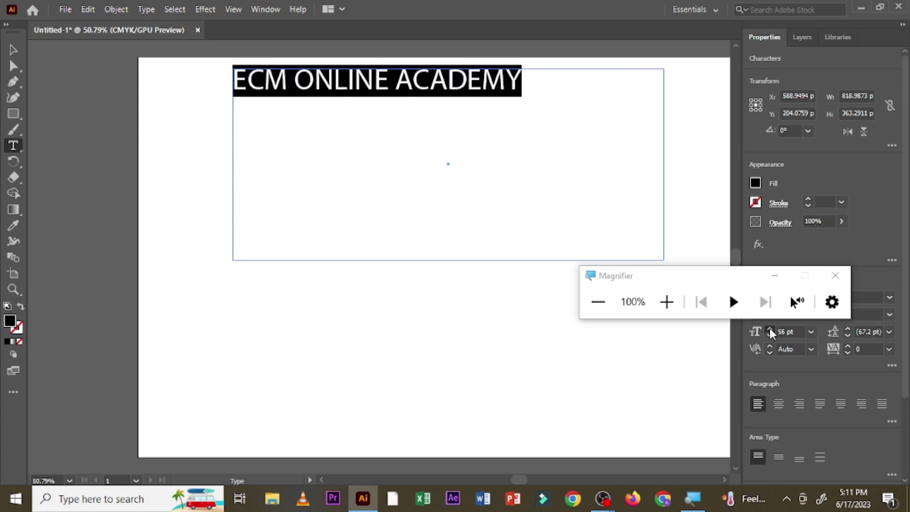
left_click(770, 330)
left_click(769, 330)
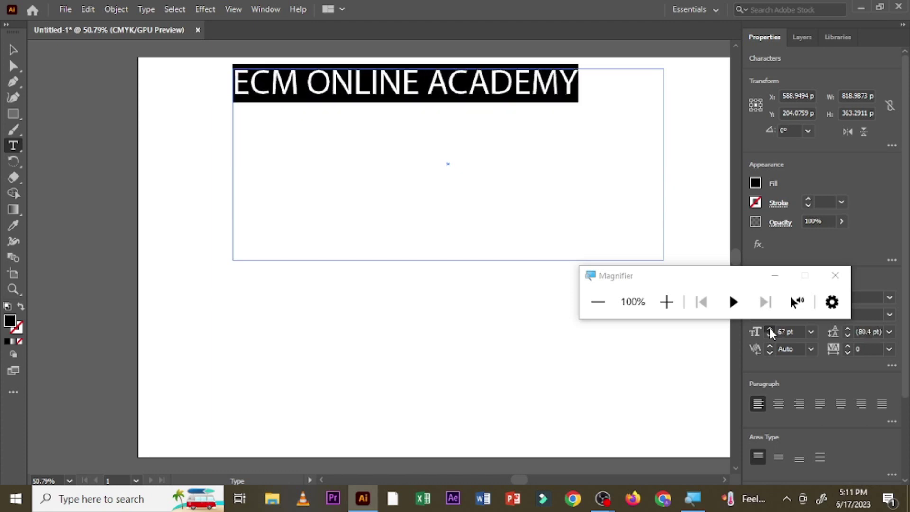
left_click(769, 331)
left_click(769, 330)
left_click(770, 330)
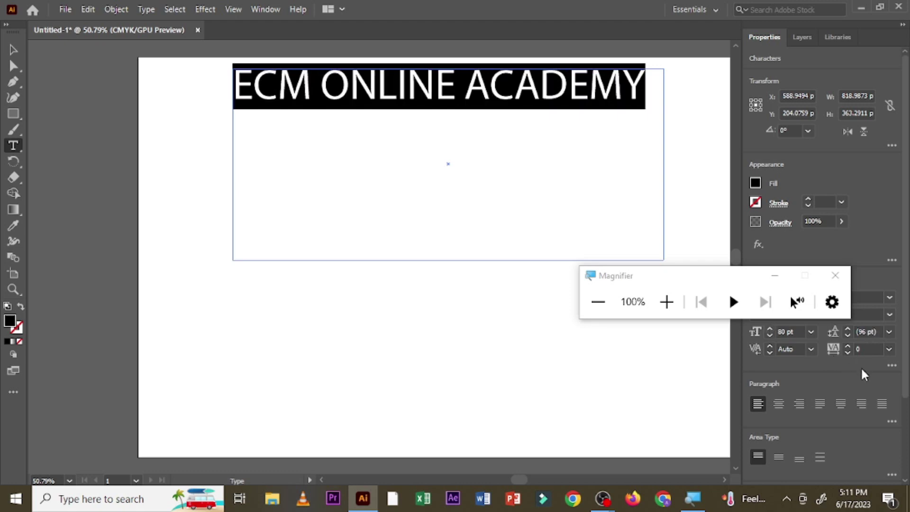
left_click(778, 457)
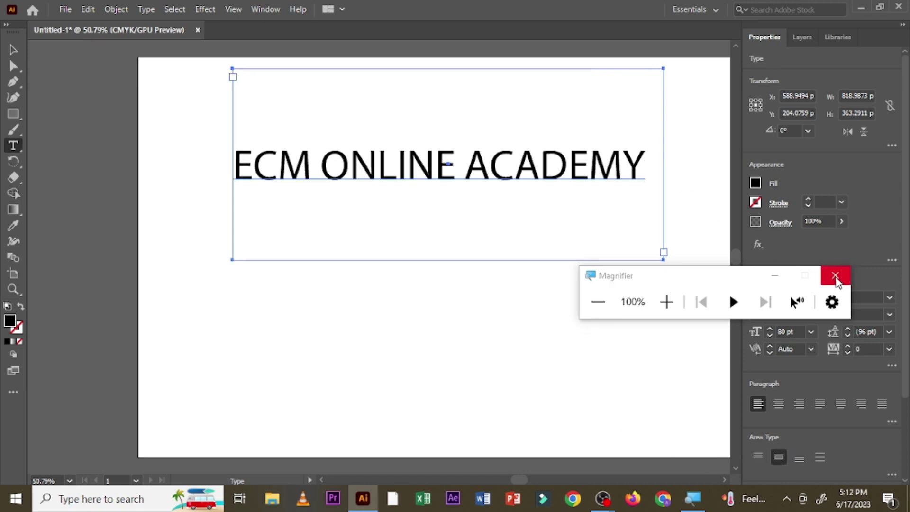
left_click(835, 276)
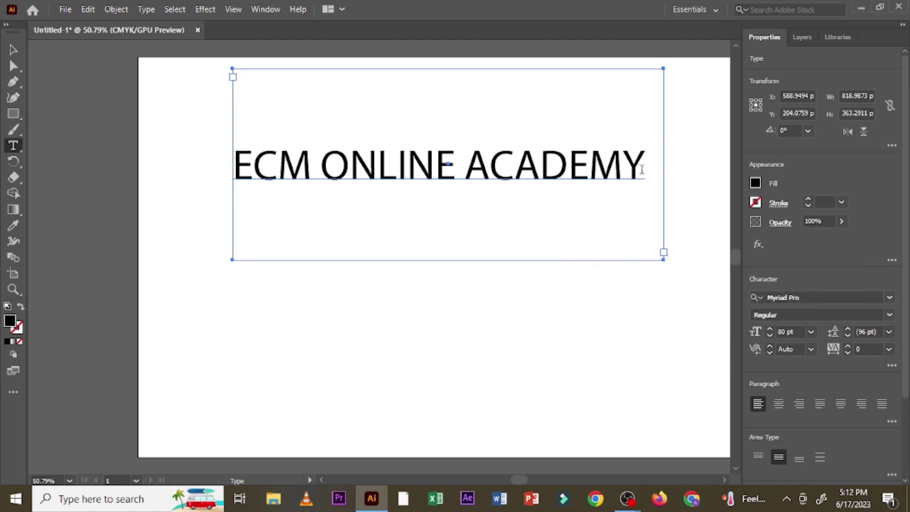
Select the heading and open the font family list, previewing Niagara Engraved.
left_click_drag(642, 169, 222, 156)
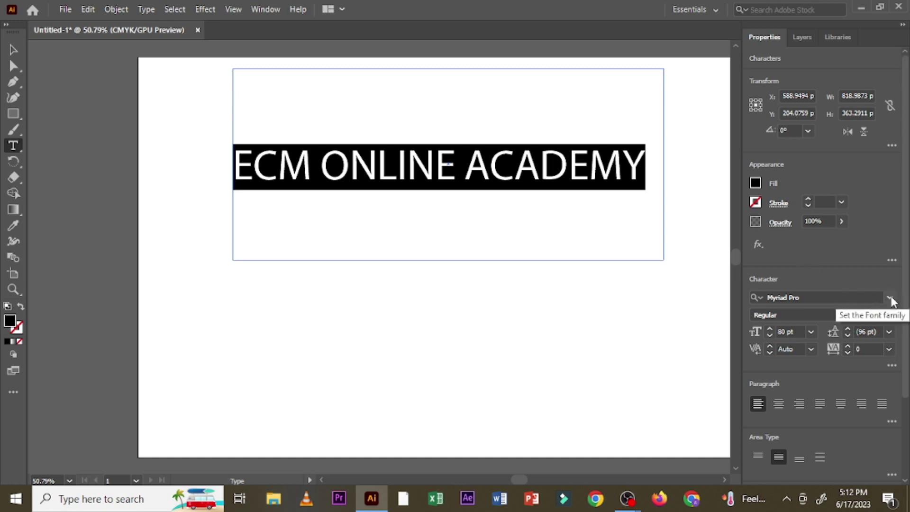
left_click(889, 298)
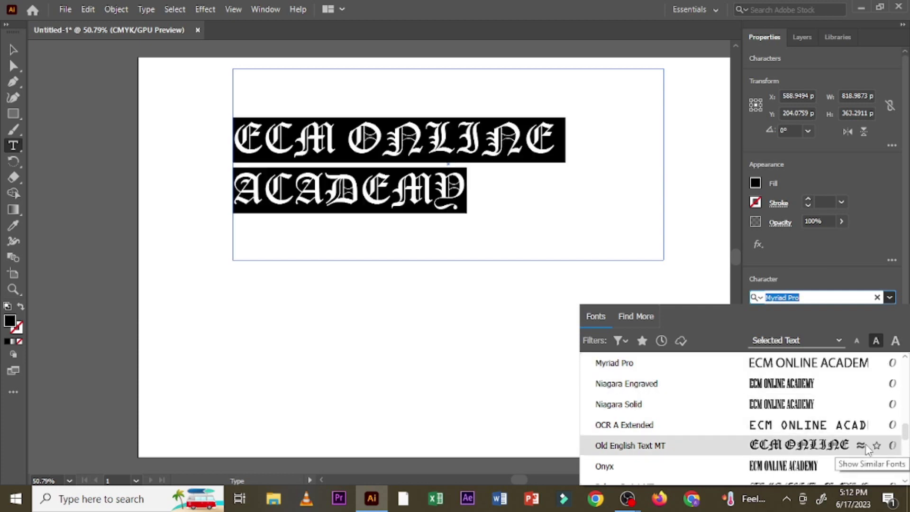
key("Up")
key("Up")
key("Up")
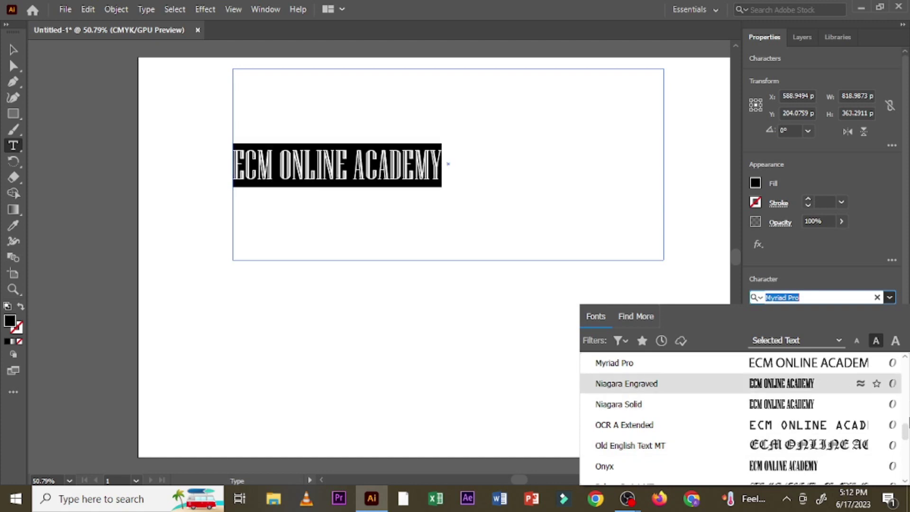
scroll(905, 435, "down", 1)
scroll(905, 435, "down", 5)
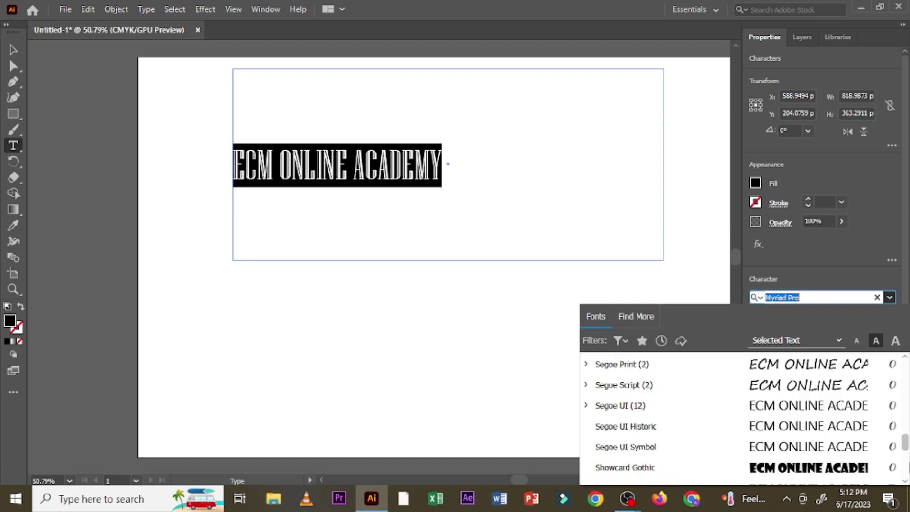
scroll(893, 479, "down", 5)
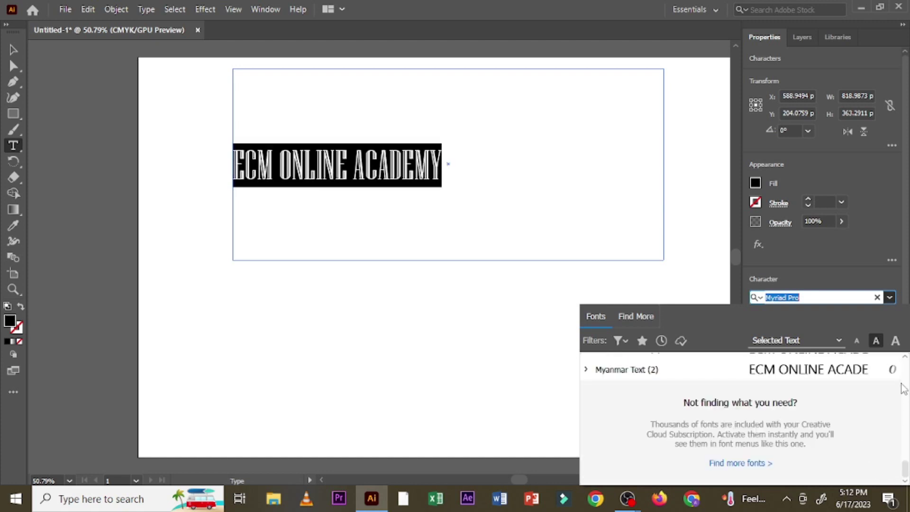
Browse the font list to preview typefaces, reaching Britannic Bold.
scroll(903, 460, "up", 5)
scroll(891, 450, "up", 3)
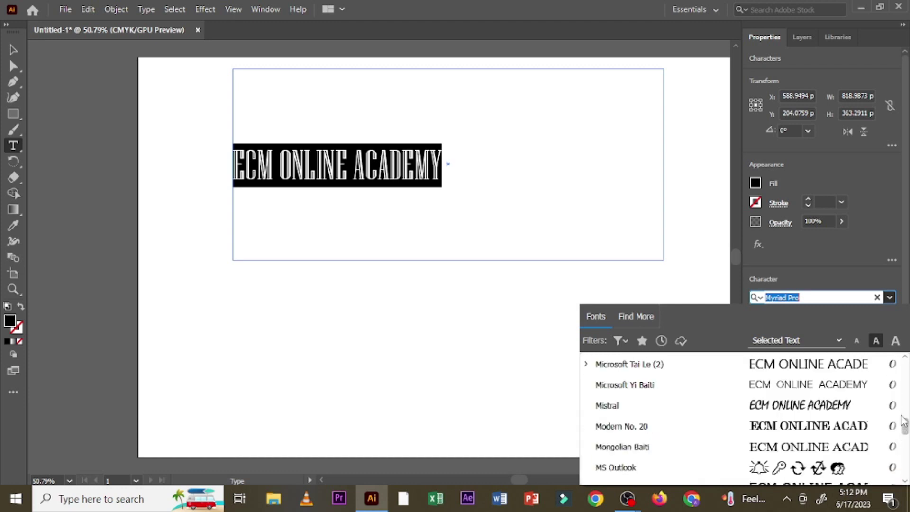
scroll(877, 440, "up", 3)
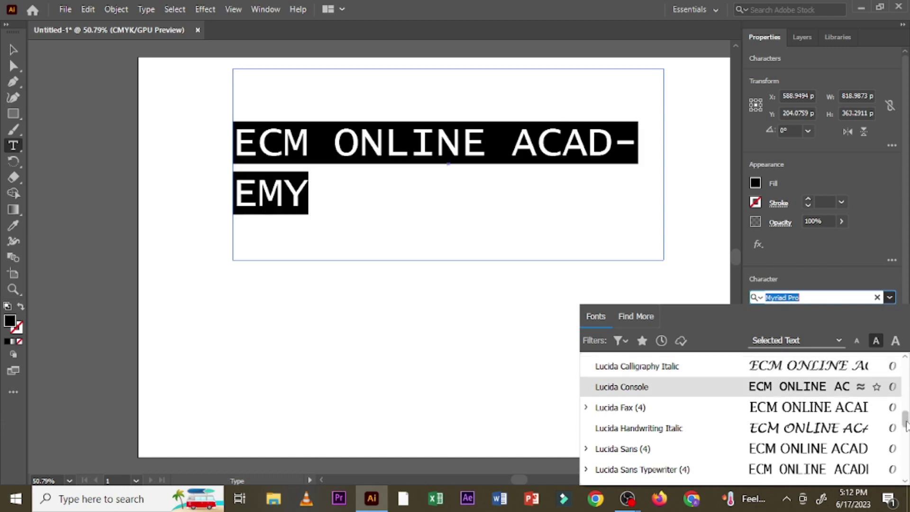
scroll(900, 405, "up", 1)
scroll(900, 405, "up", 4)
scroll(900, 405, "up", 6)
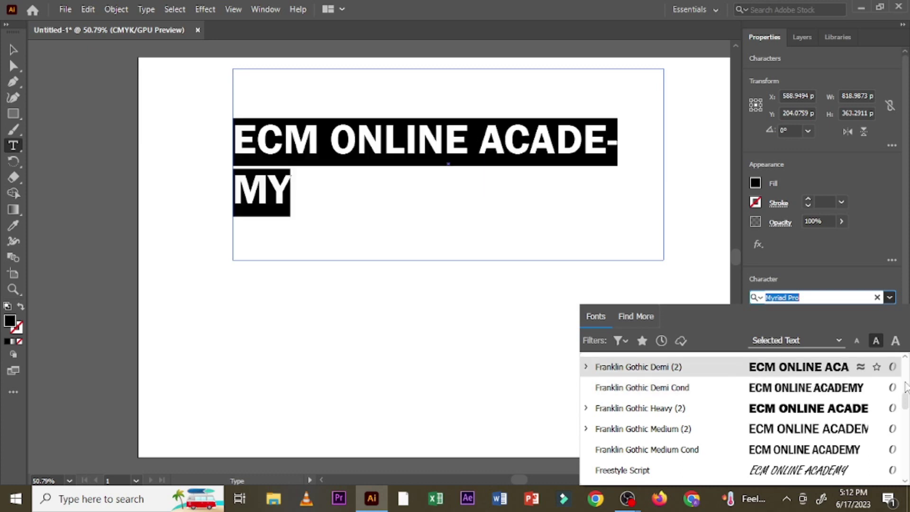
mouse_move(905, 400)
left_mouse_down()
mouse_move(904, 379)
mouse_move(905, 396)
left_mouse_up()
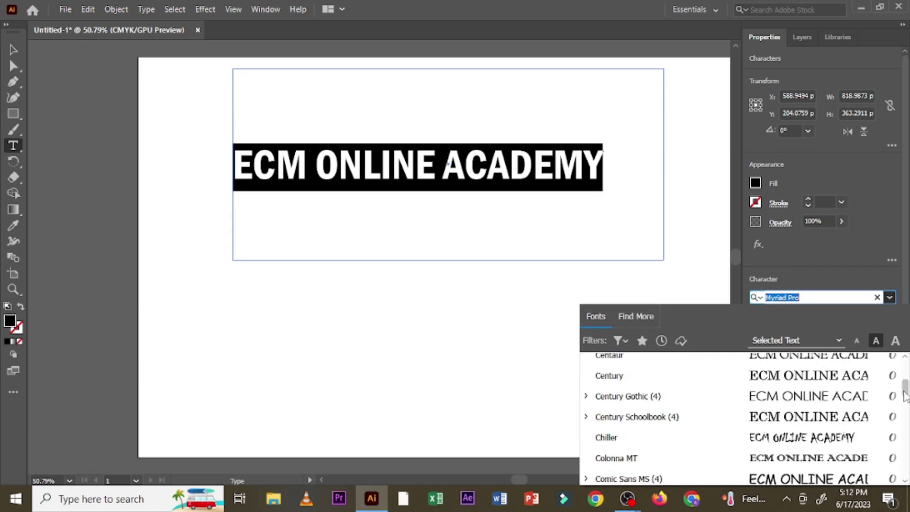
left_click_drag(905, 396, 905, 391)
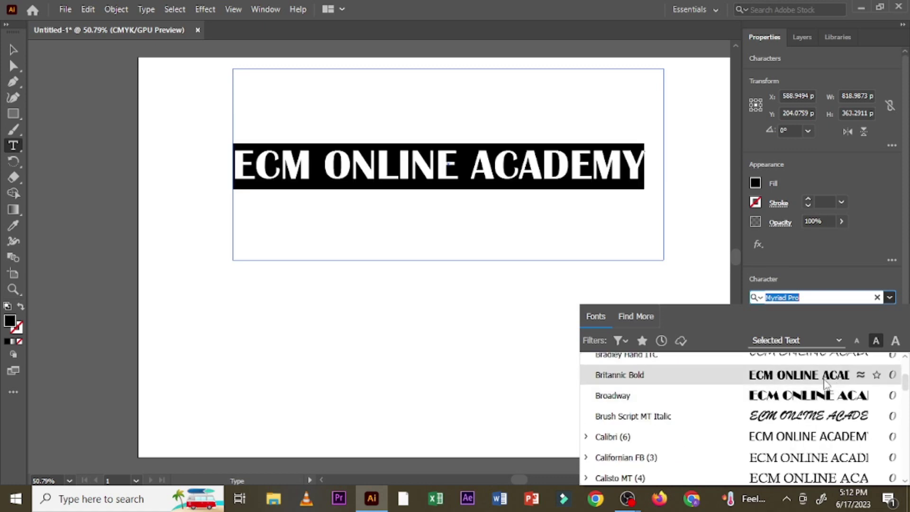
Apply the Britannic Bold font to the heading.
left_click(824, 376)
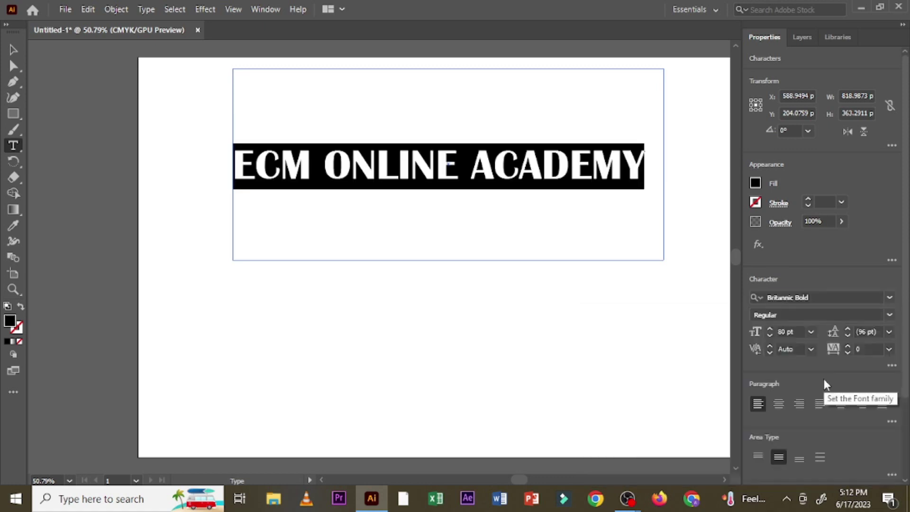
scroll(824, 382, "down", 3)
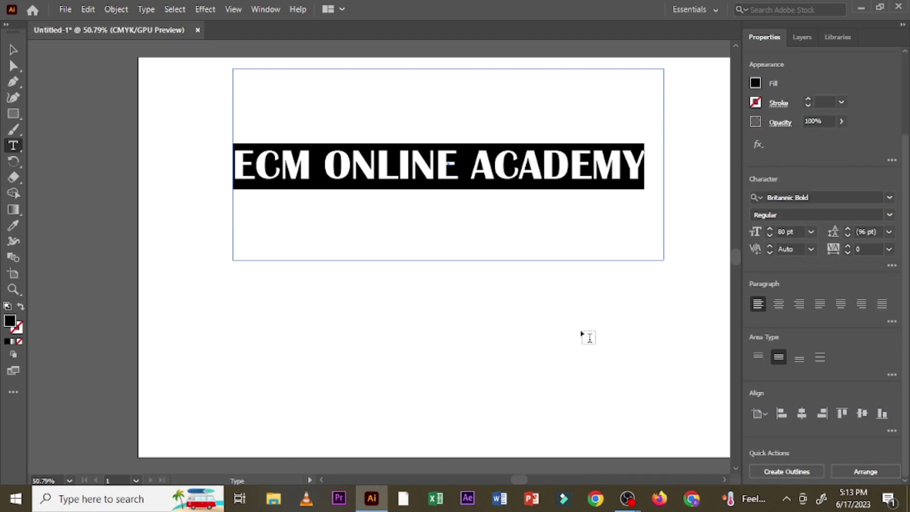
key("super+plus")
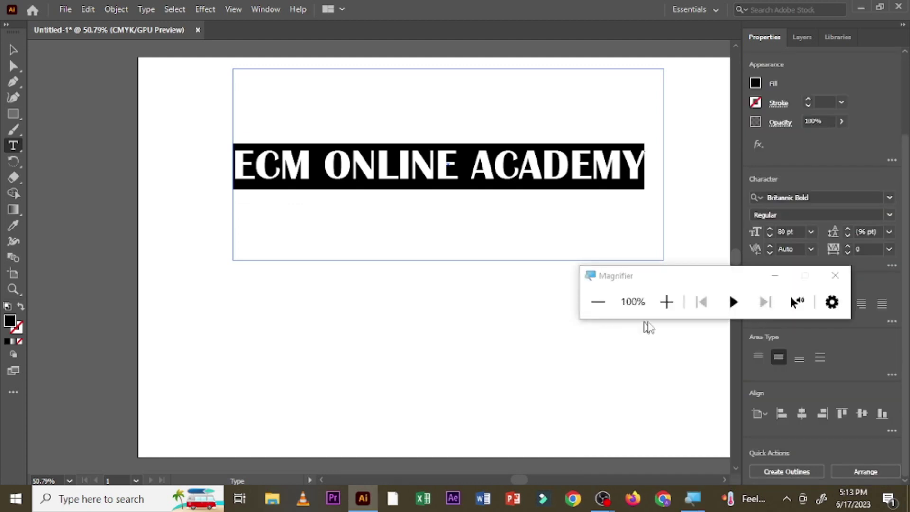
left_click(669, 301)
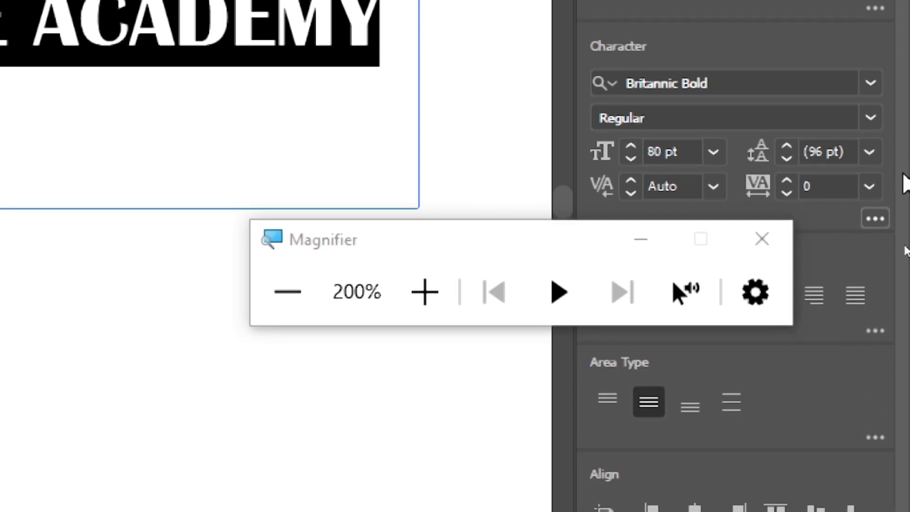
Underline the heading using the Character panel's more options.
left_click(875, 220)
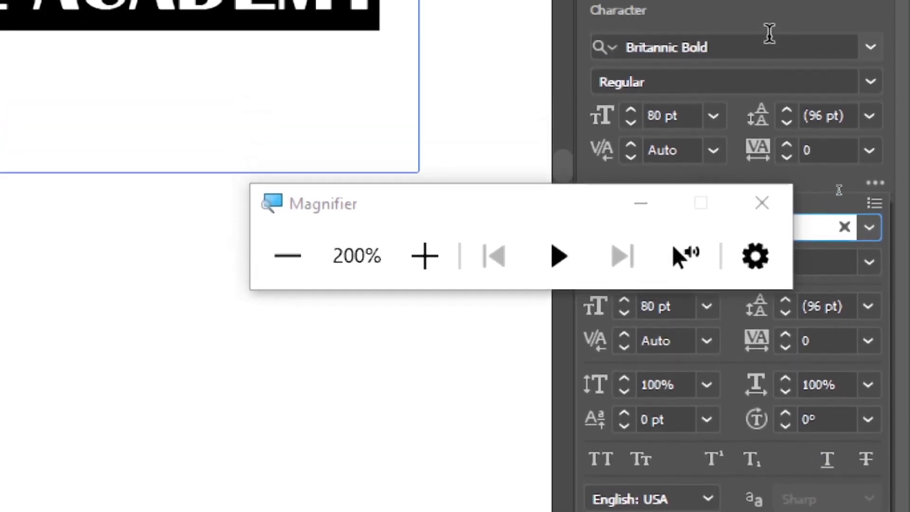
left_click(828, 468)
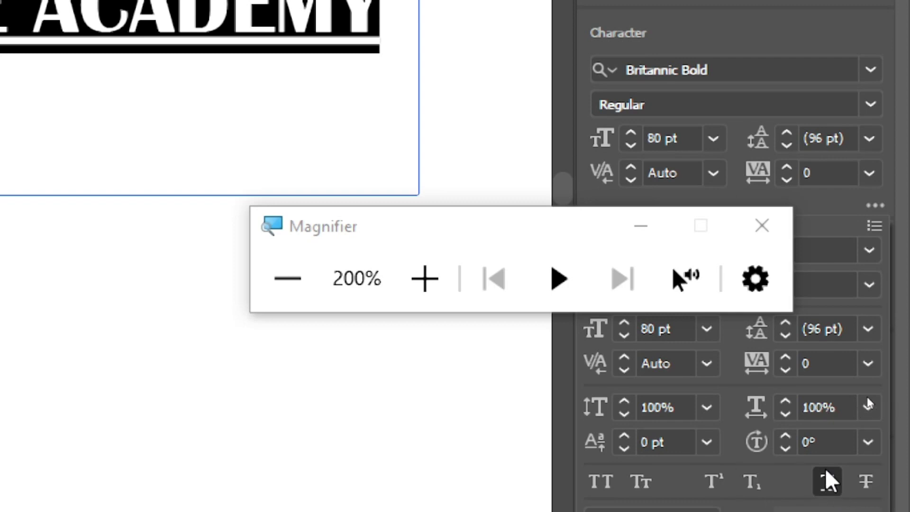
left_click(288, 279)
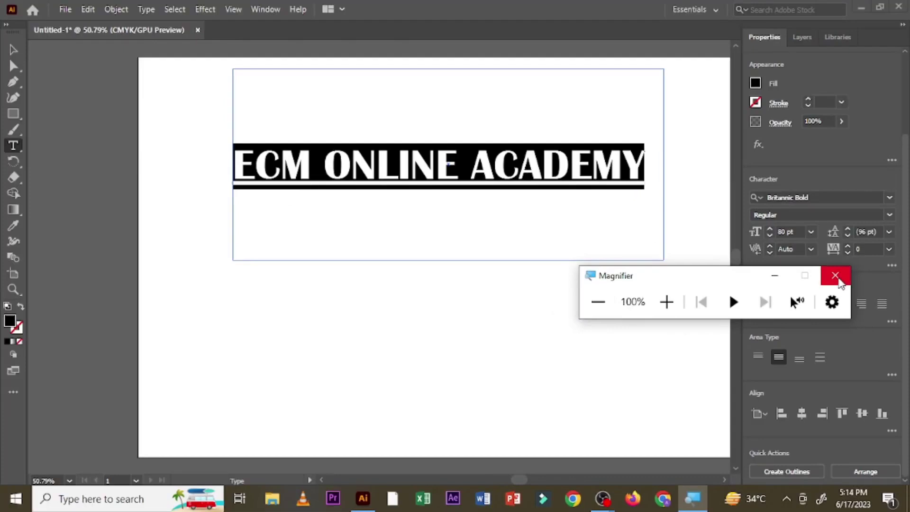
left_click(835, 275)
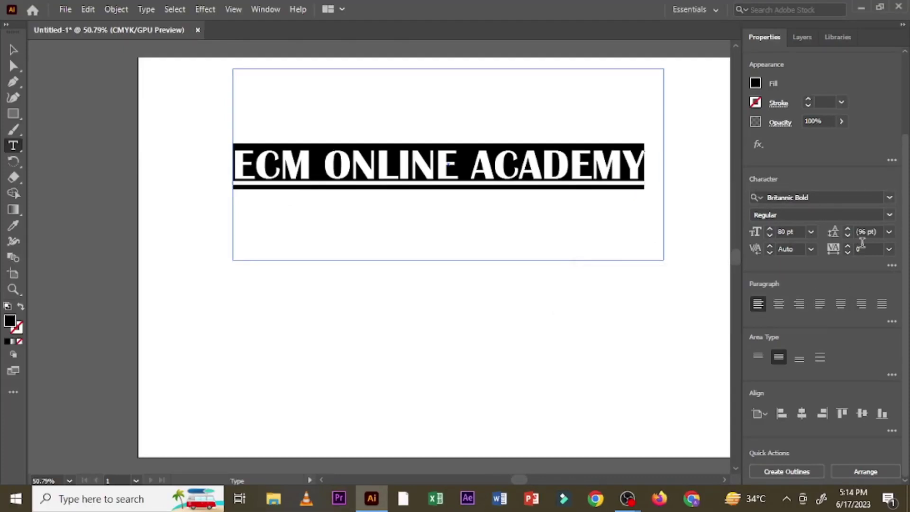
left_click(891, 266)
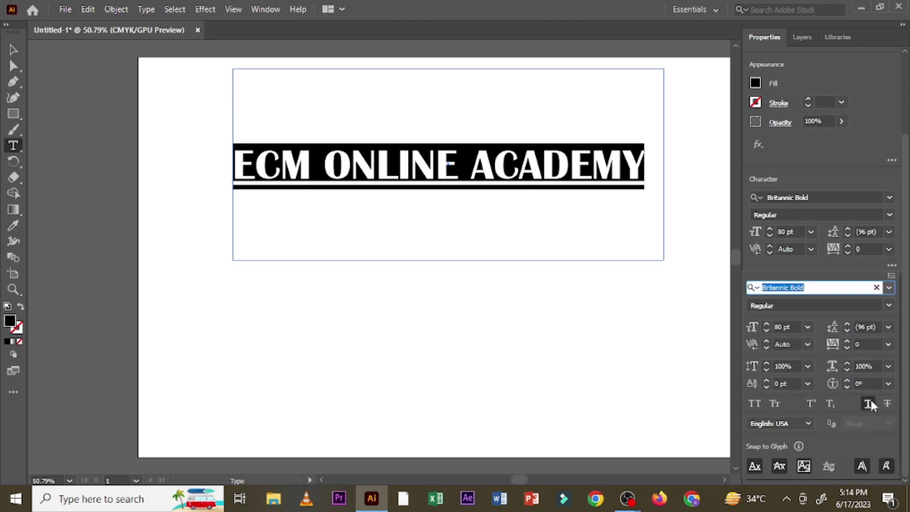
left_click(886, 404)
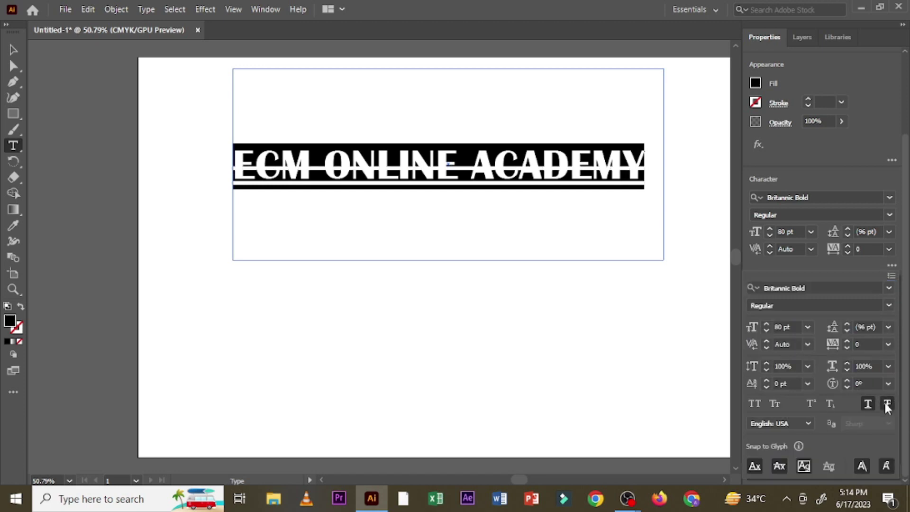
left_click(887, 404)
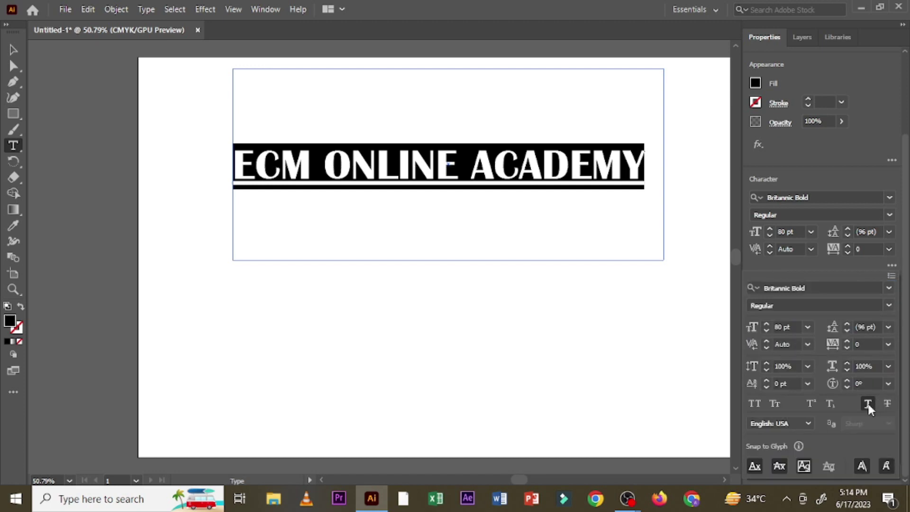
left_click(867, 406)
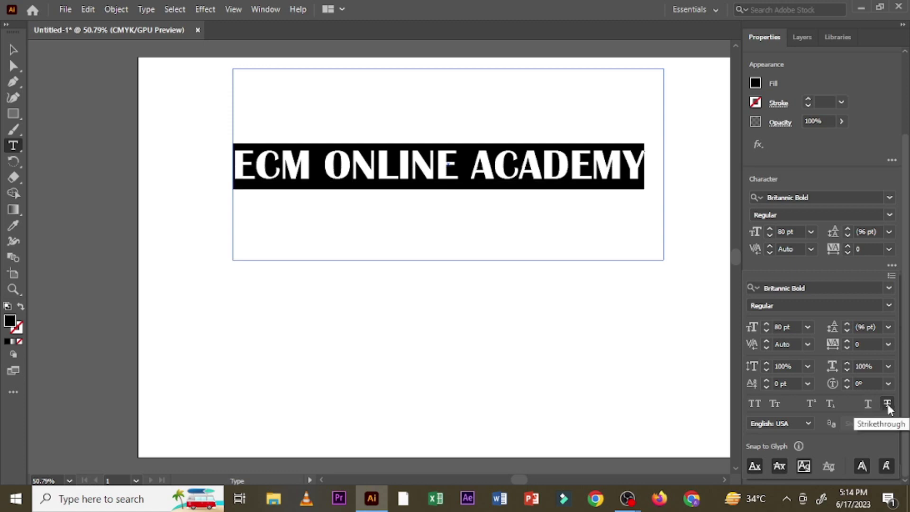
left_click(887, 404)
left_click(887, 404)
left_click(867, 406)
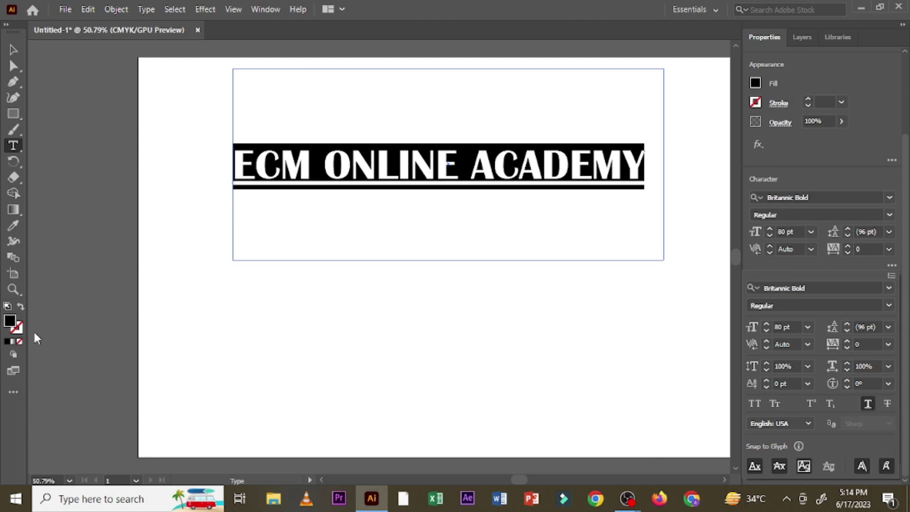
left_click(9, 322)
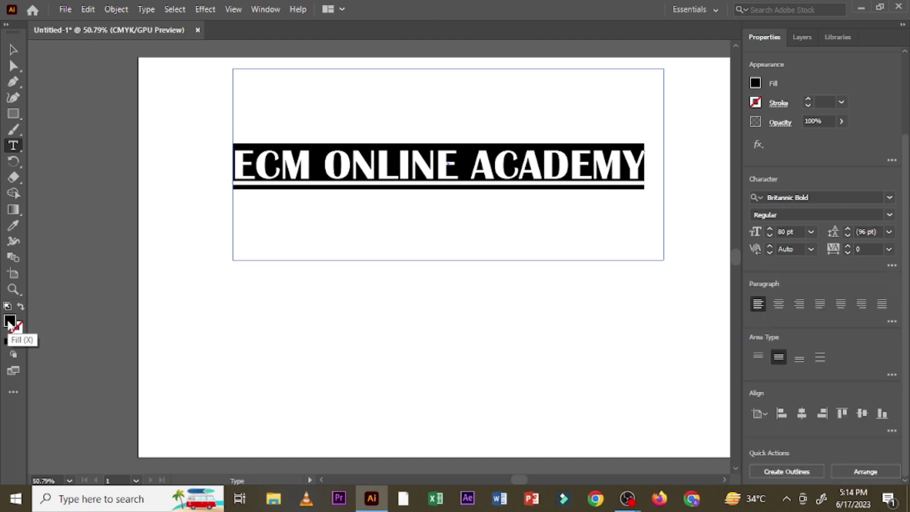
Set the heading's fill colour to bright blue #000DFF in the Color Picker.
double_click(10, 321)
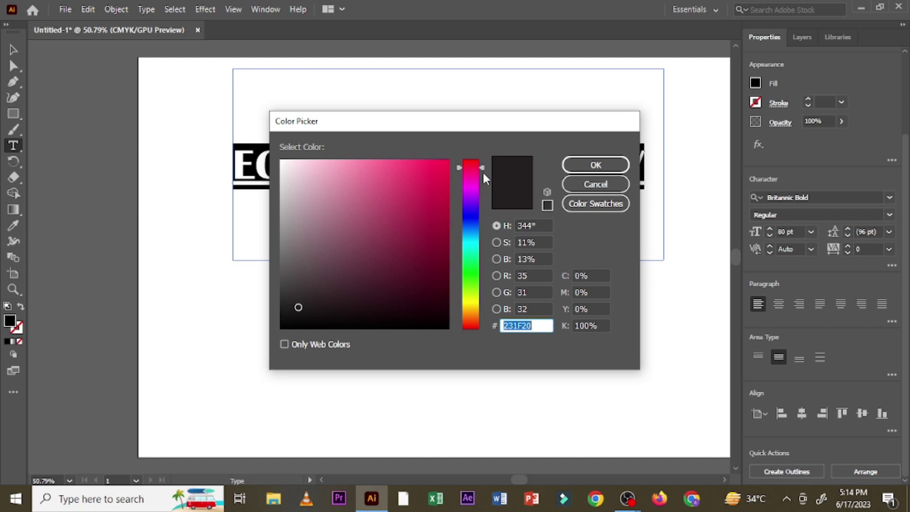
left_click_drag(482, 168, 480, 217)
left_click(428, 220)
type("181FA8")
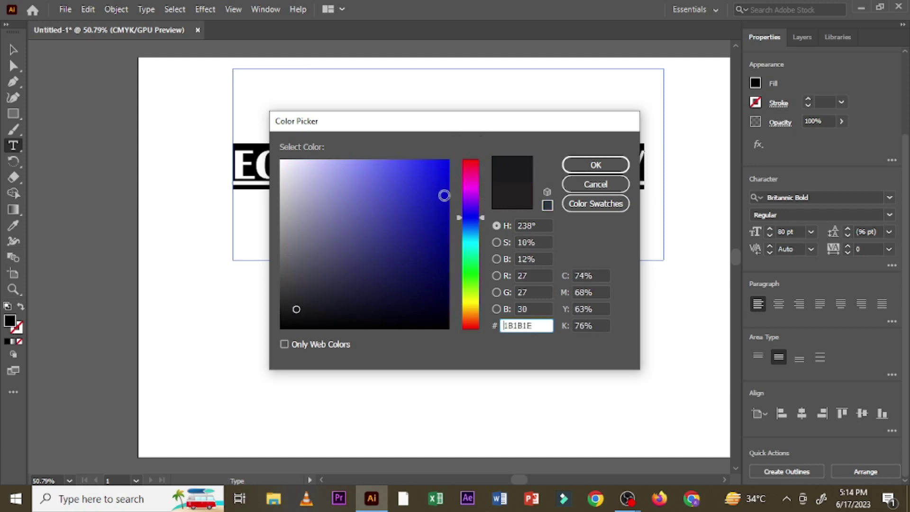
left_click_drag(430, 207, 450, 160)
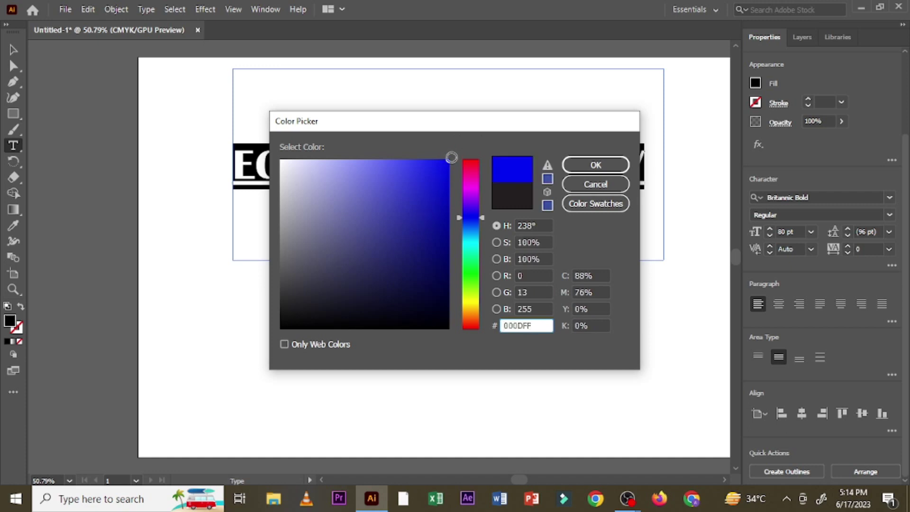
left_click(596, 165)
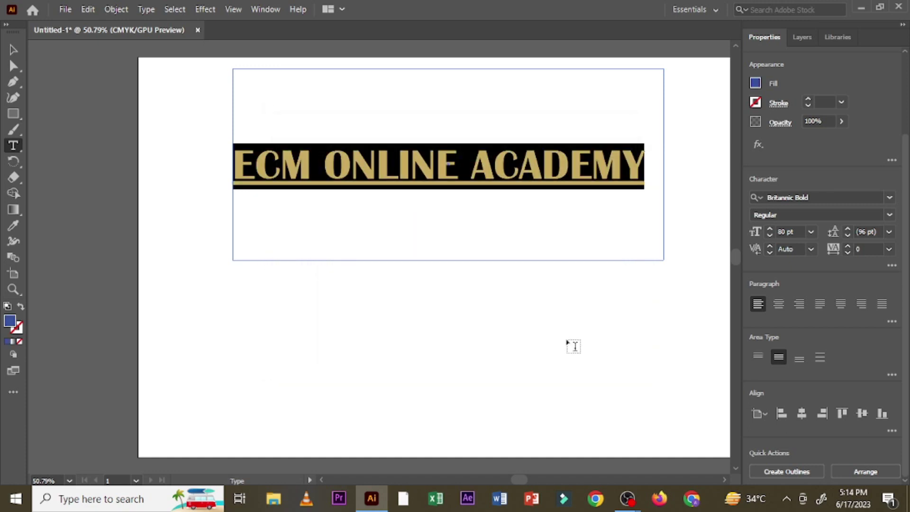
left_click(573, 347)
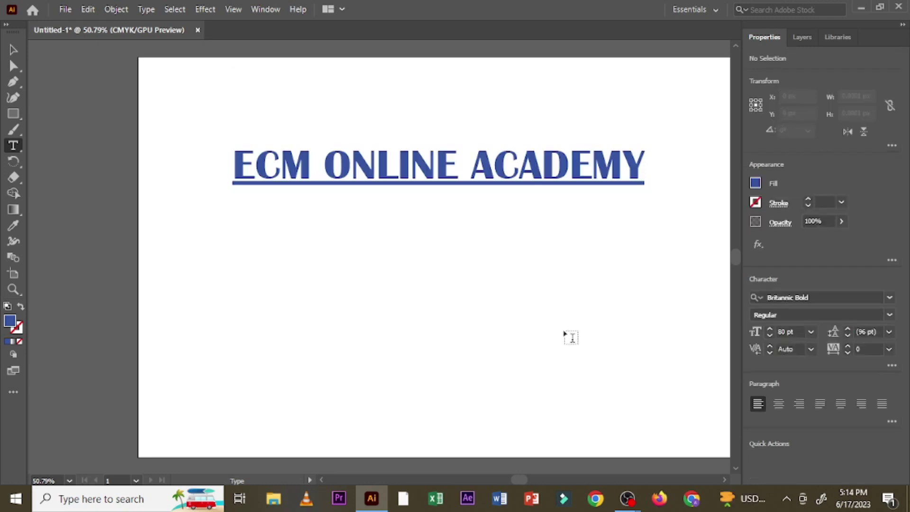
left_click(639, 170)
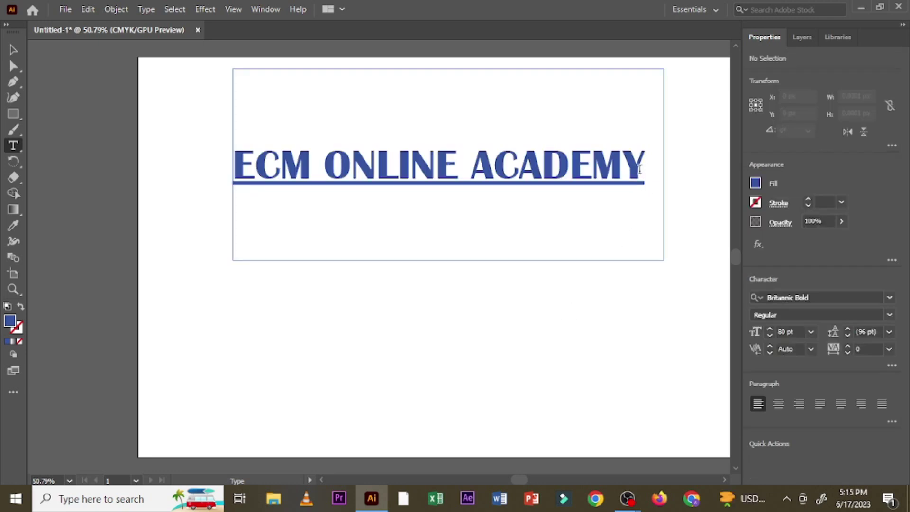
left_click(719, 291, "ctrl")
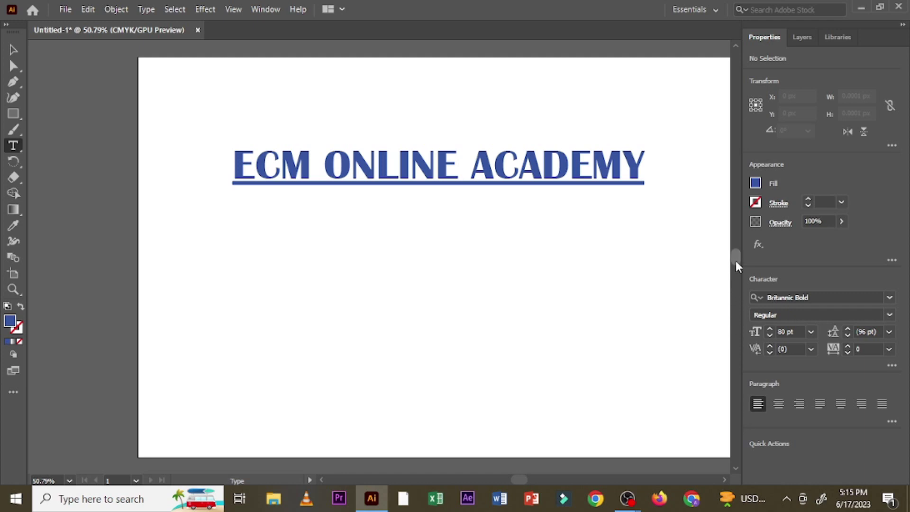
mouse_move(736, 256)
left_mouse_down()
mouse_move(741, 262)
mouse_move(738, 247)
mouse_move(742, 262)
left_mouse_up()
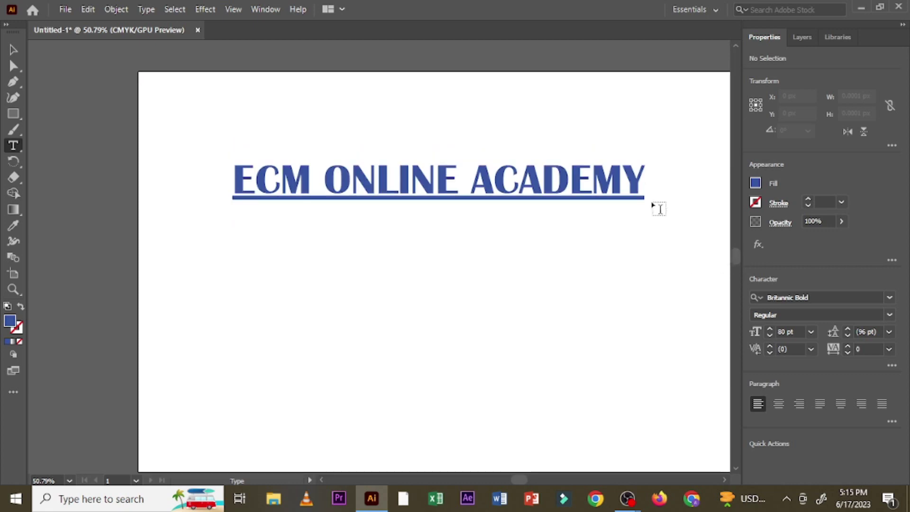
mouse_move(652, 186)
left_mouse_down()
mouse_move(448, 208)
mouse_move(232, 208)
left_mouse_up()
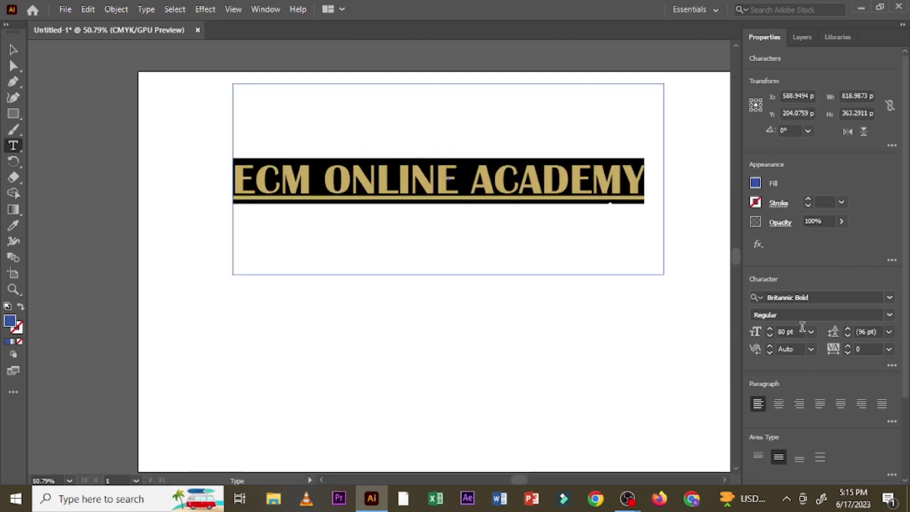
Bump the heading font size up to 82 pt and deselect to check it.
left_click(770, 329)
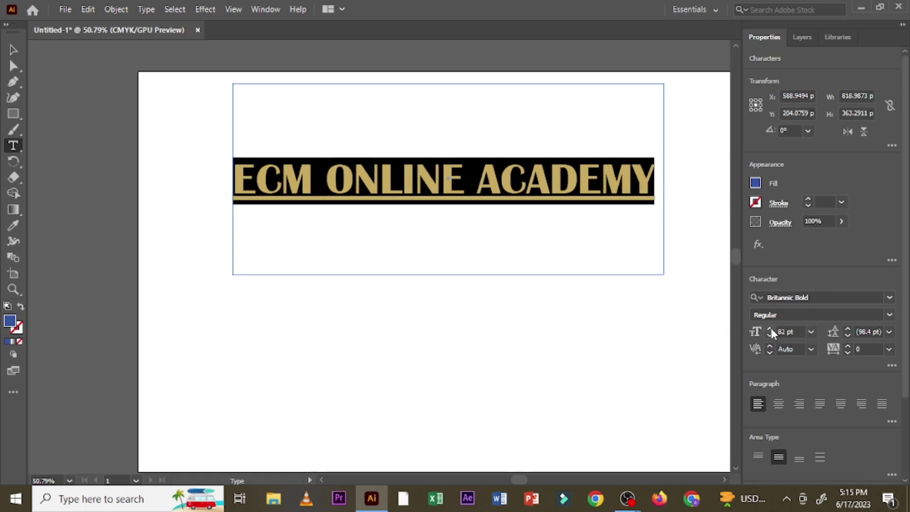
left_click(619, 378, "ctrl")
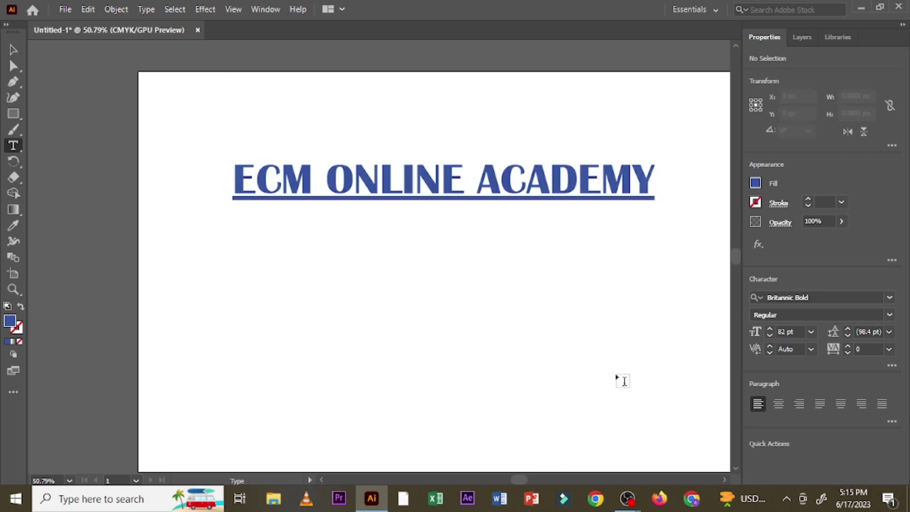